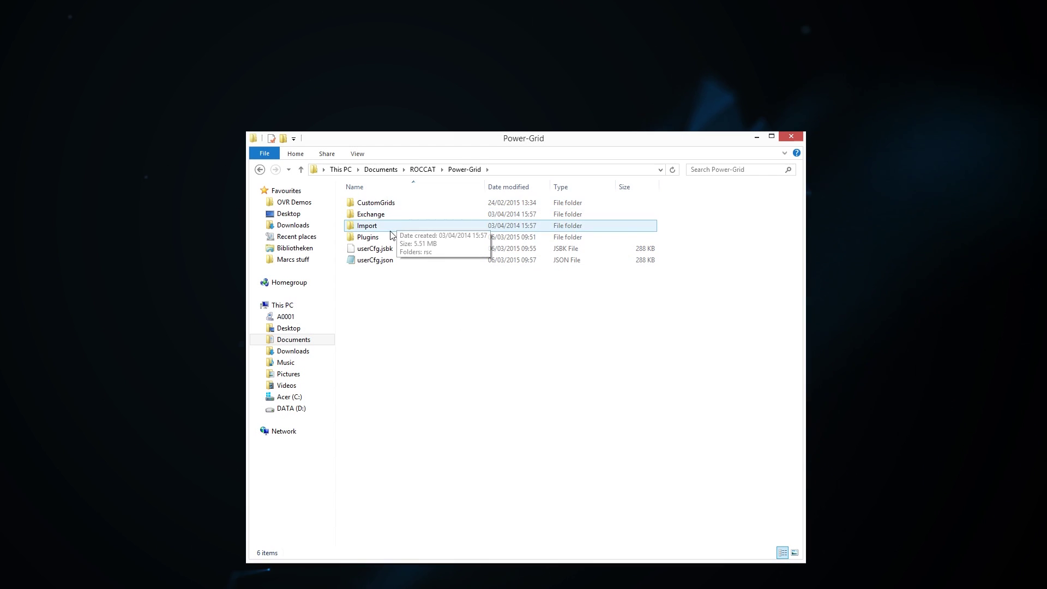
Step: Open Plugins, then the Toggle plugin folder, and select its toggleRsc graphics folder
double_click(391, 239)
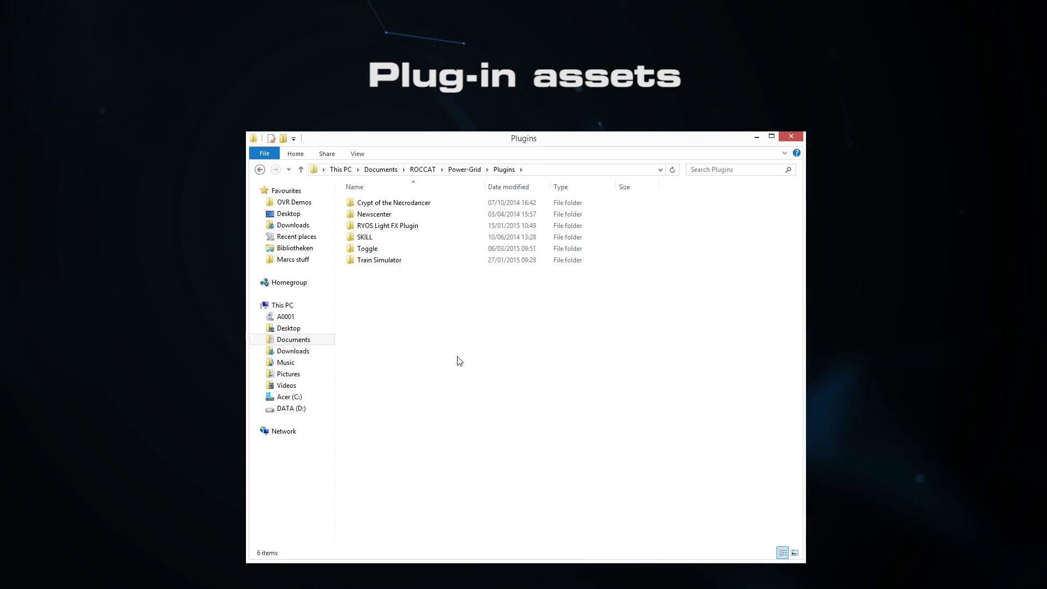
double_click(395, 251)
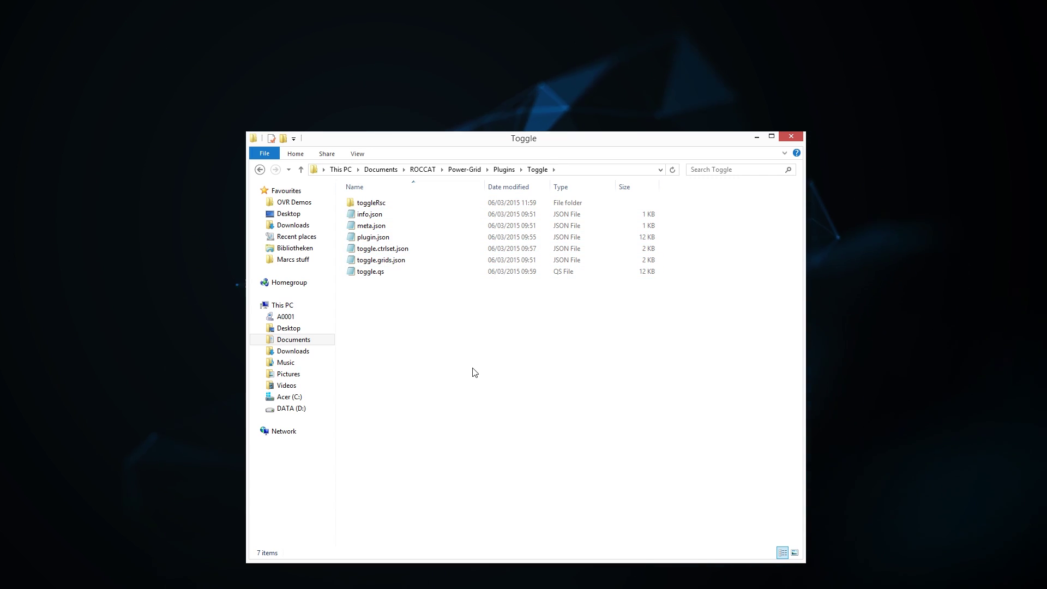
click(364, 203)
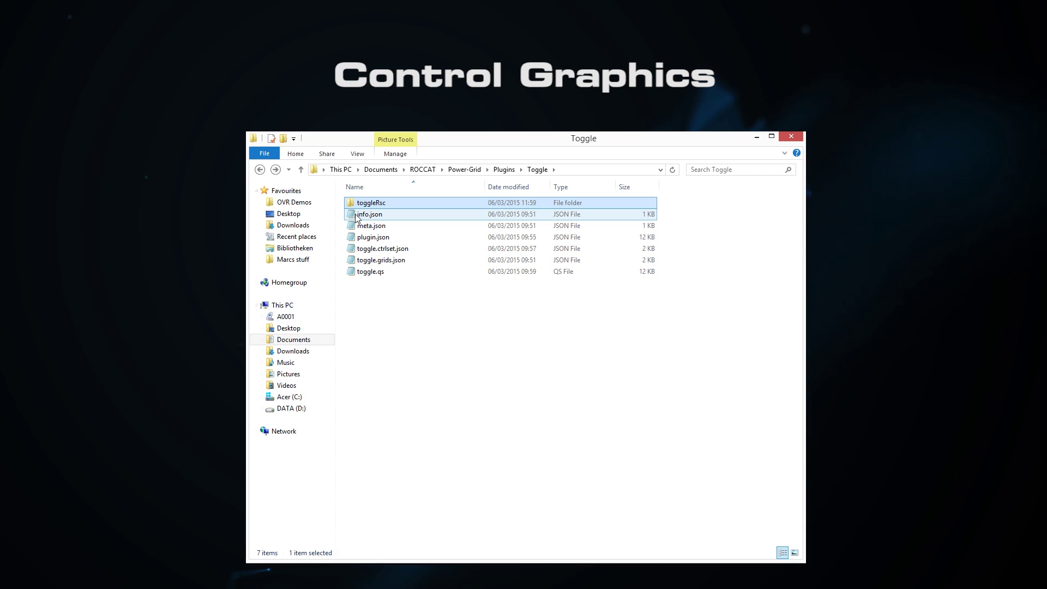
key(Return)
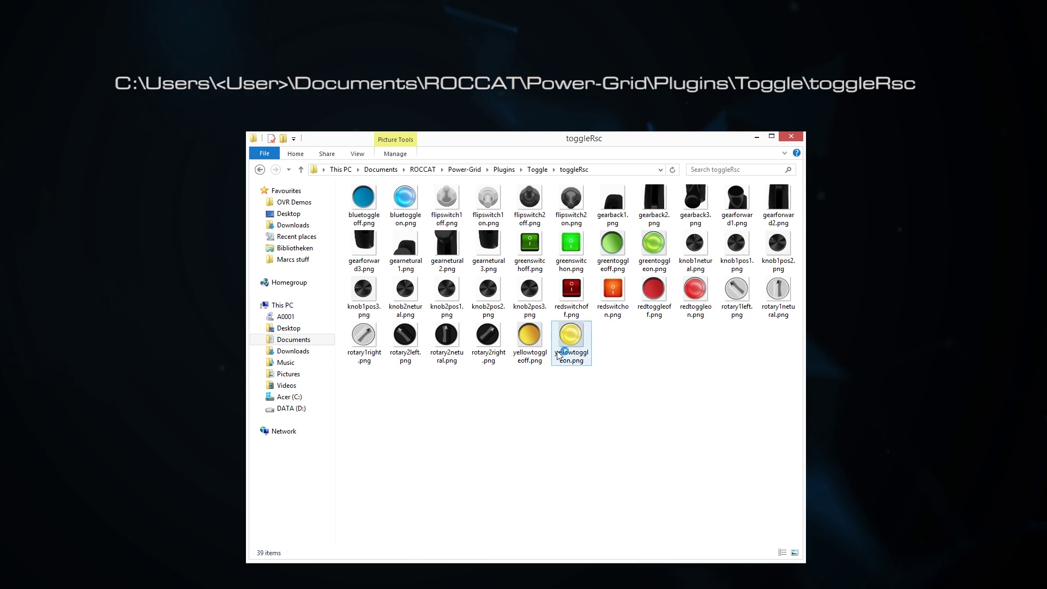
key(BackSpace)
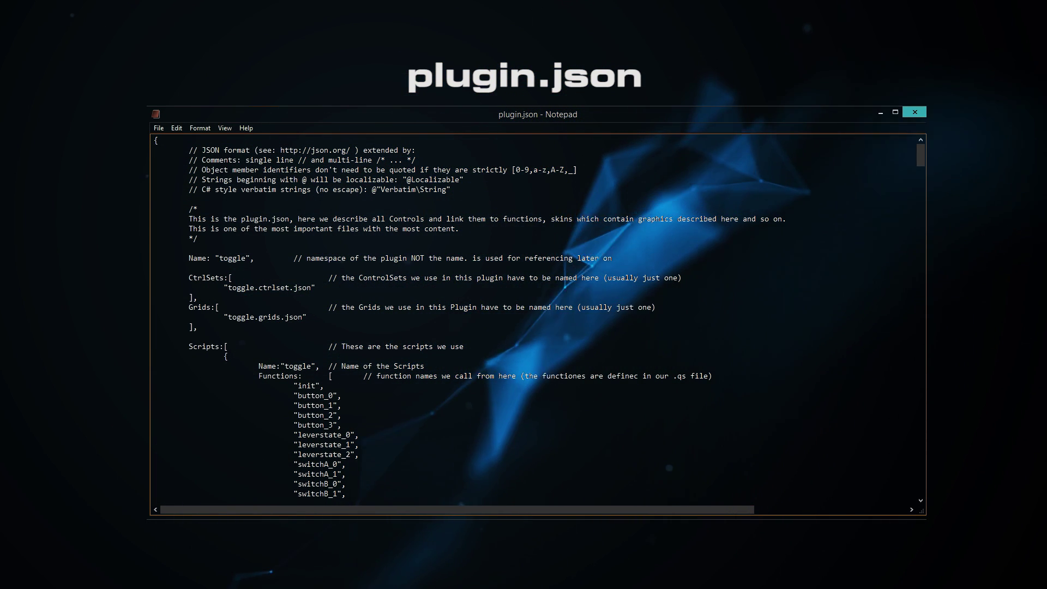
Step: Read through plugin.json in Notepad, then open toggle.grids.json
scroll(922, 218, down, 8)
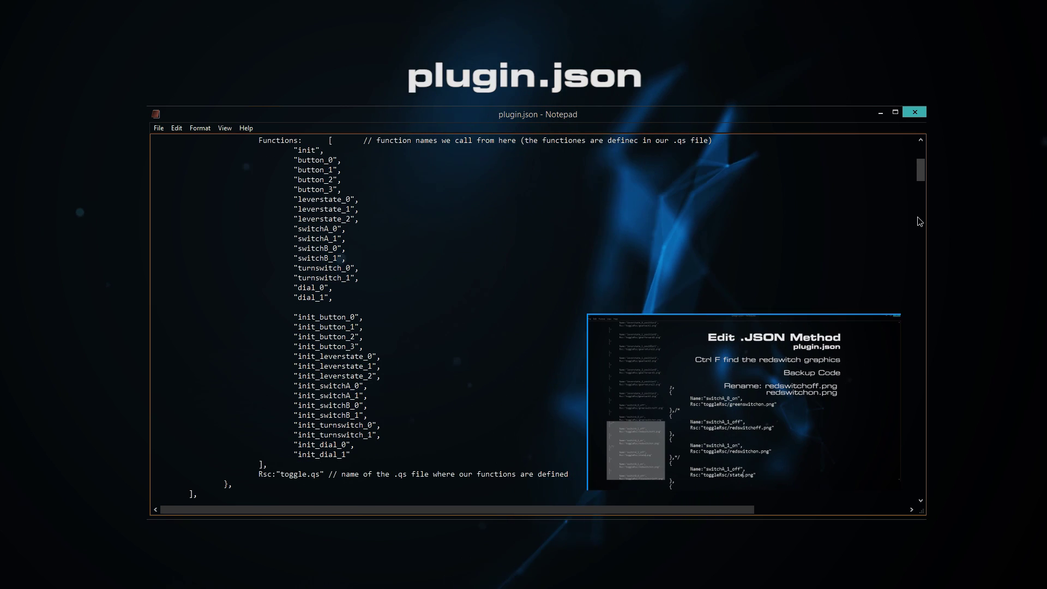
scroll(886, 228, down, 5)
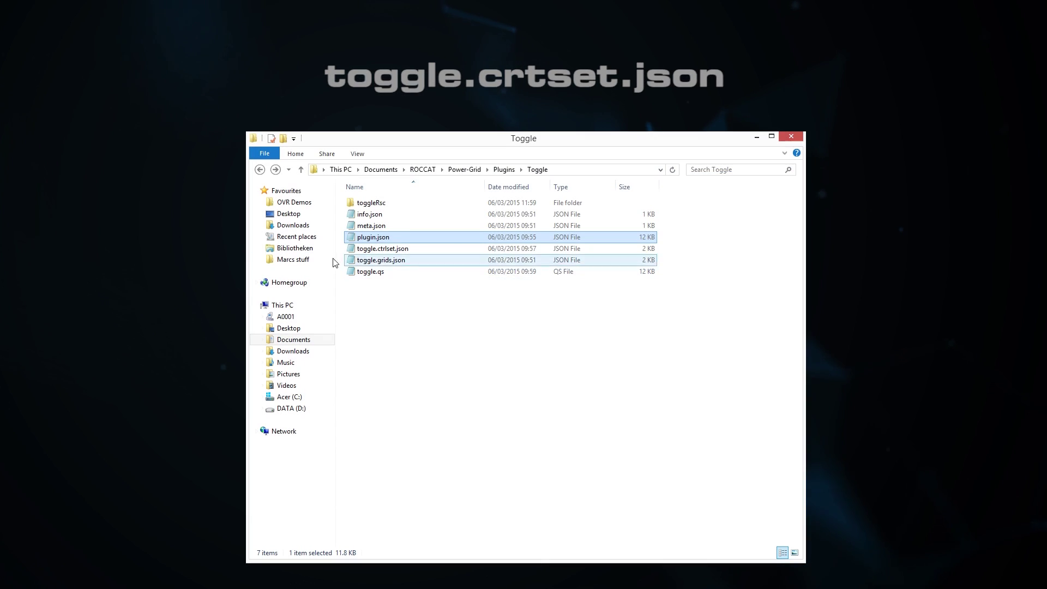
double_click(352, 254)
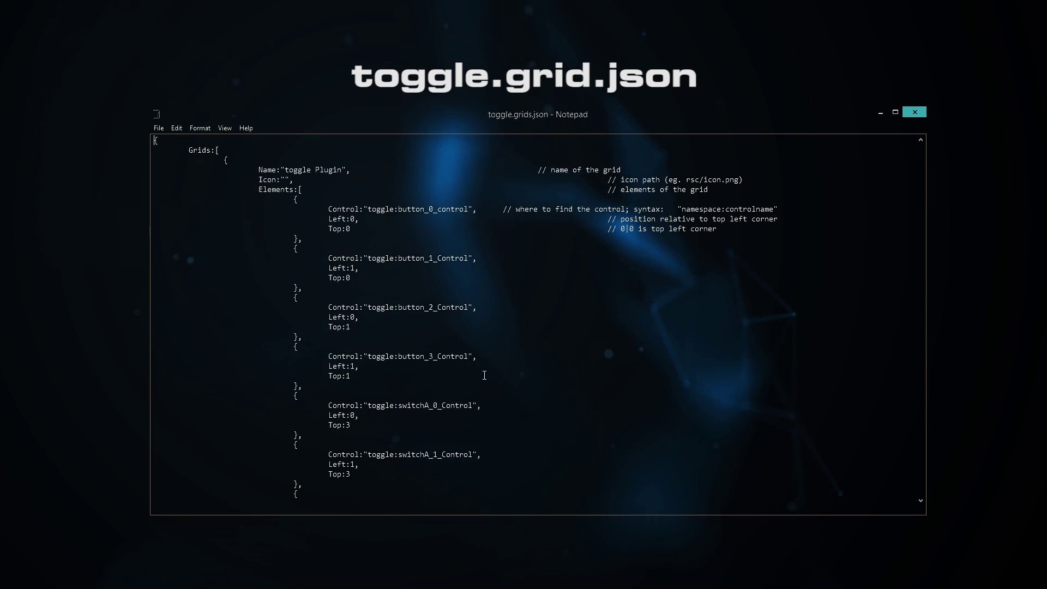
Step: Scroll through toggle.grids.json and the toggle.qs script to review their contents
scroll(484, 375, down, 11)
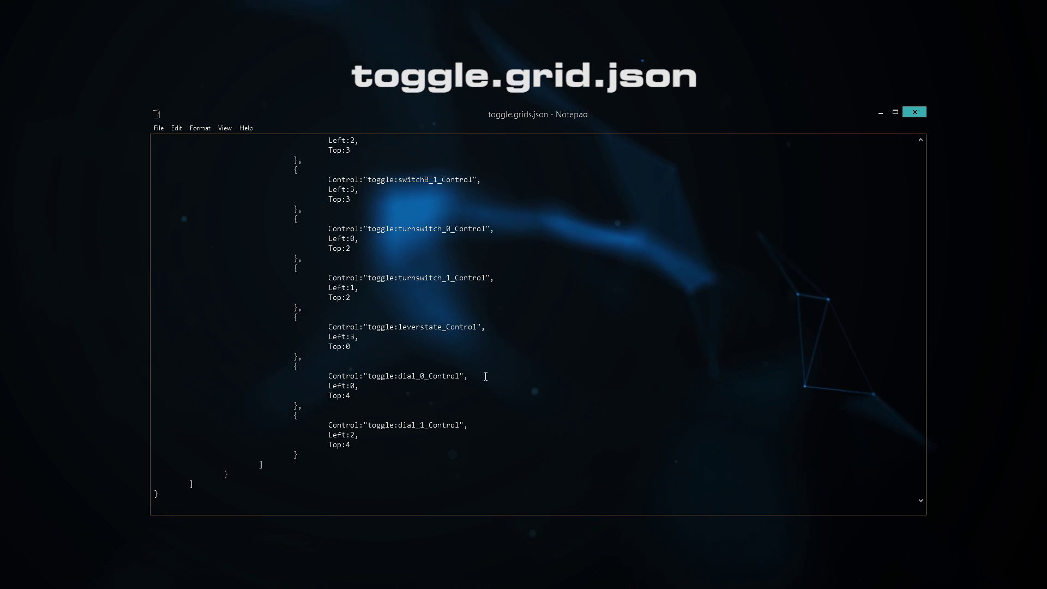
scroll(486, 376, up, 11)
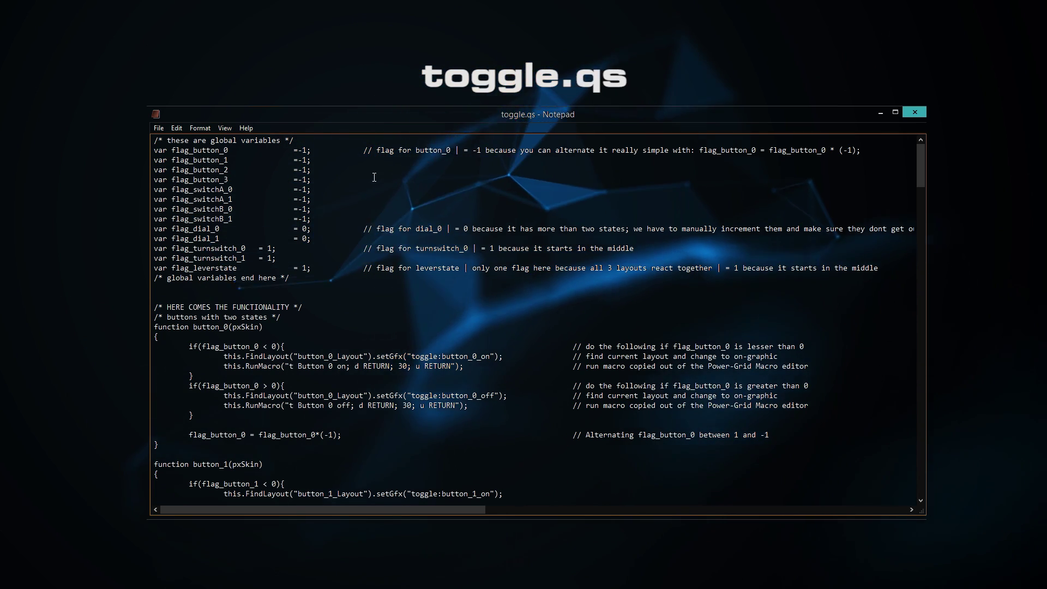
scroll(526, 353, down, 4)
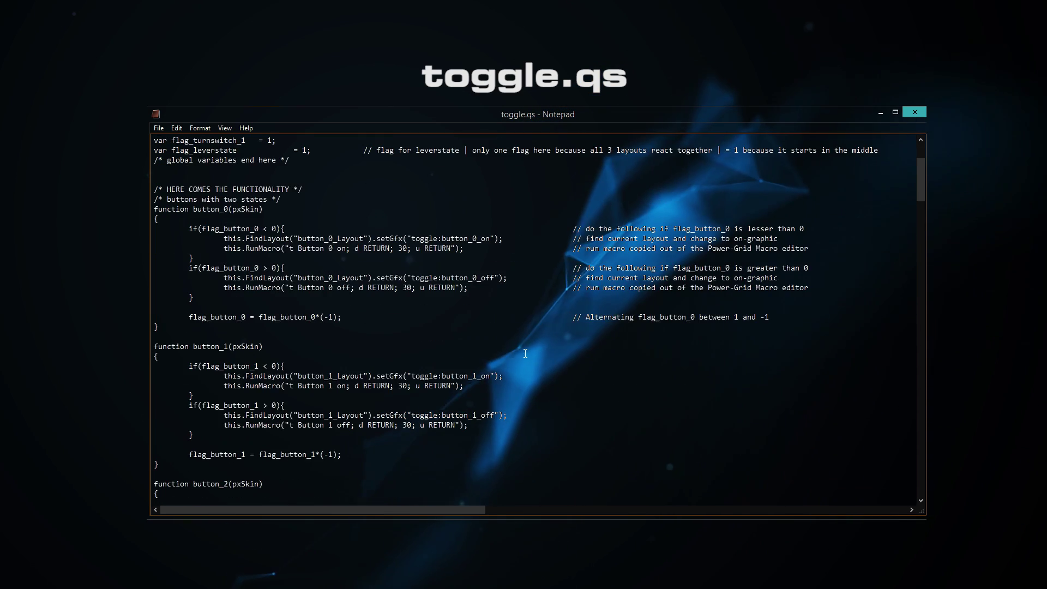
scroll(525, 353, down, 6)
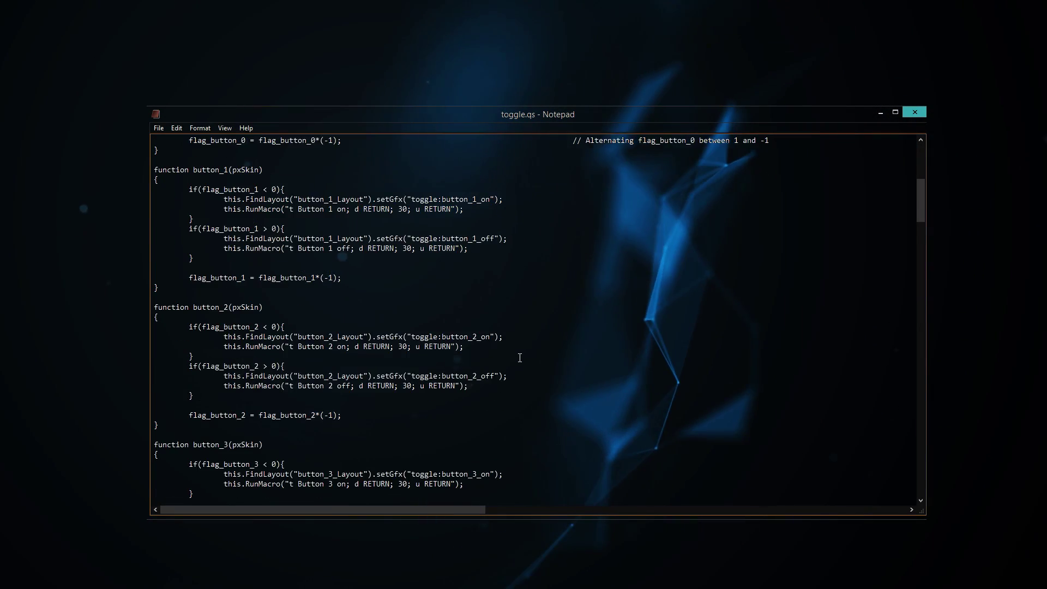
scroll(519, 357, down, 3)
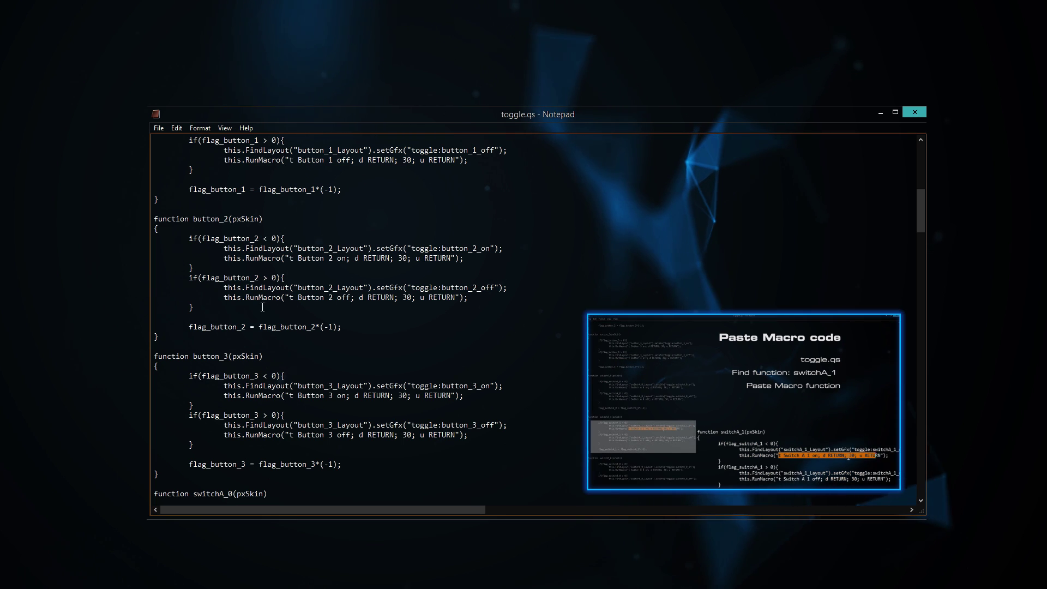
scroll(546, 344, down, 4)
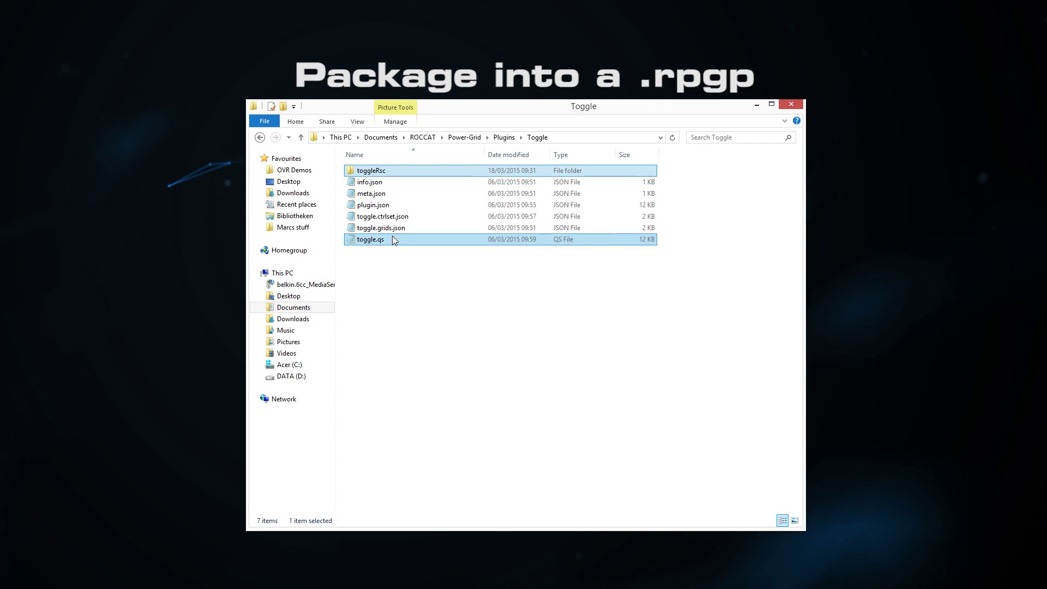
Step: Zip all seven Toggle items, rename the archive to toggle.rpgp, and open it
shift+click(393, 240)
right_click(393, 239)
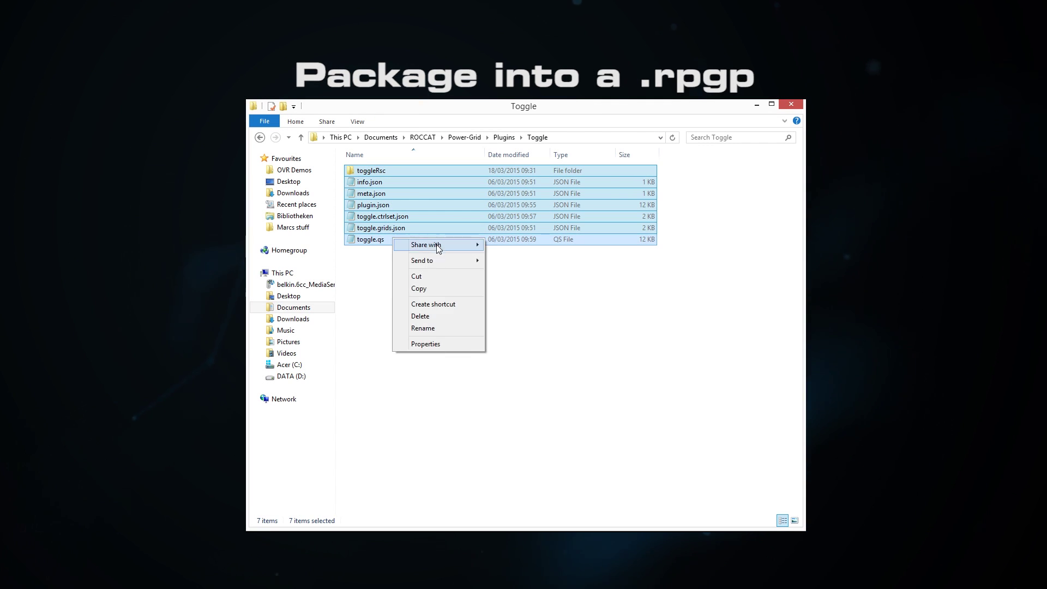
mouse_move(451, 263)
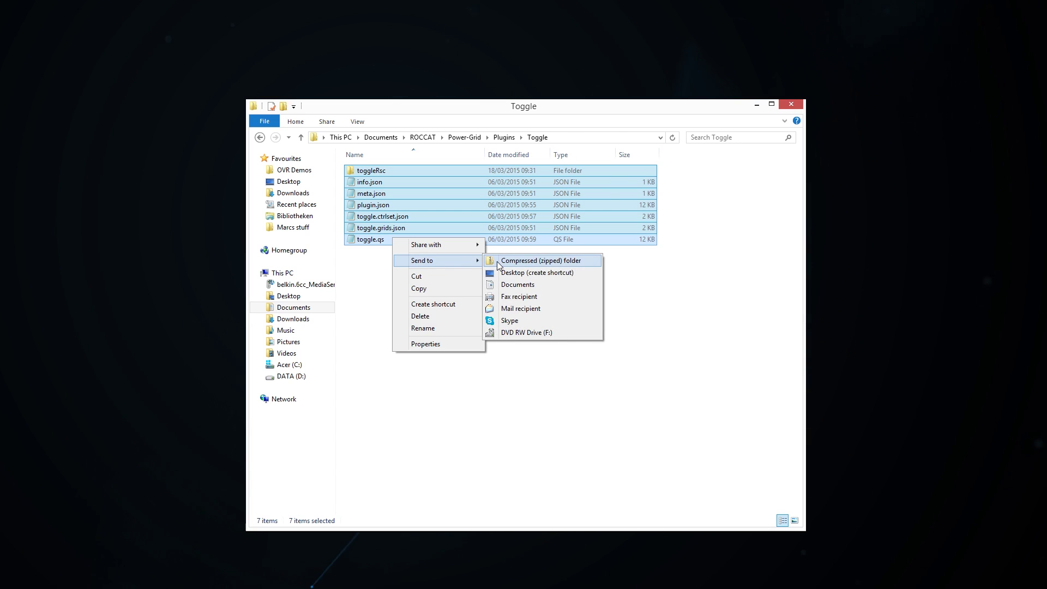
click(540, 261)
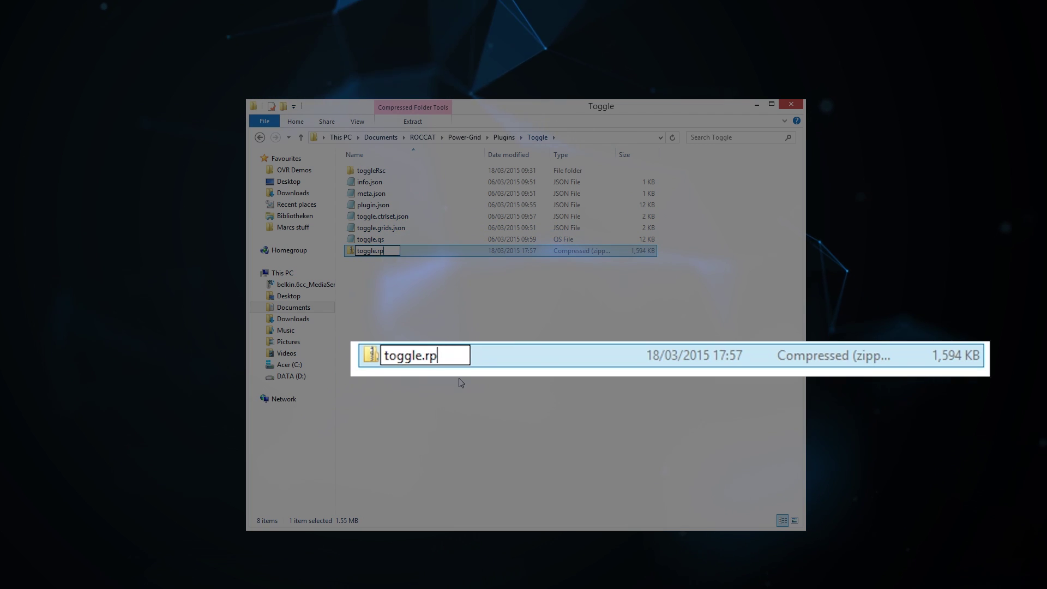
text(gp)
key(Return)
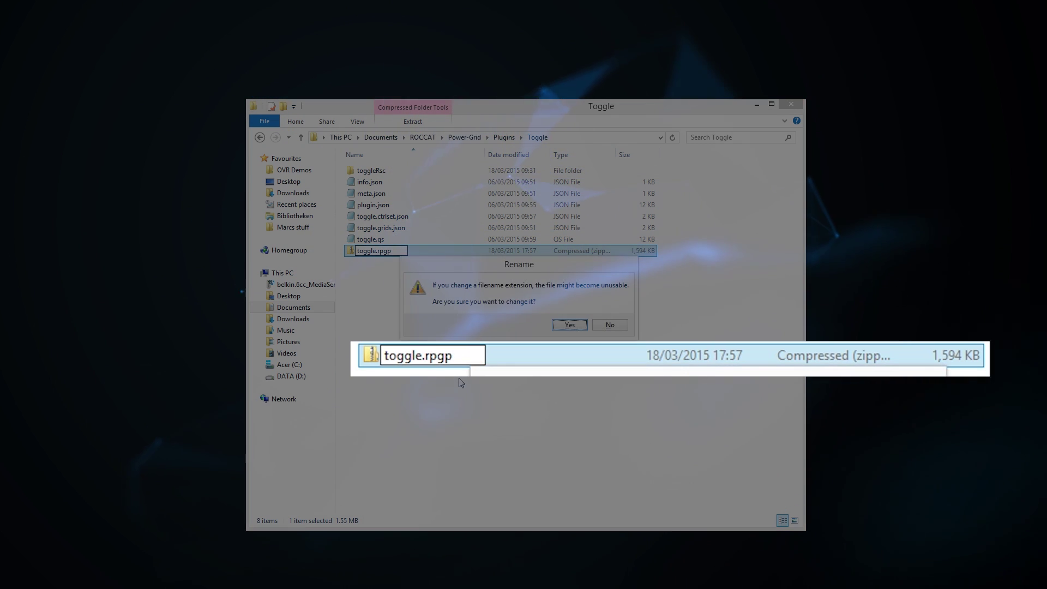
click(568, 325)
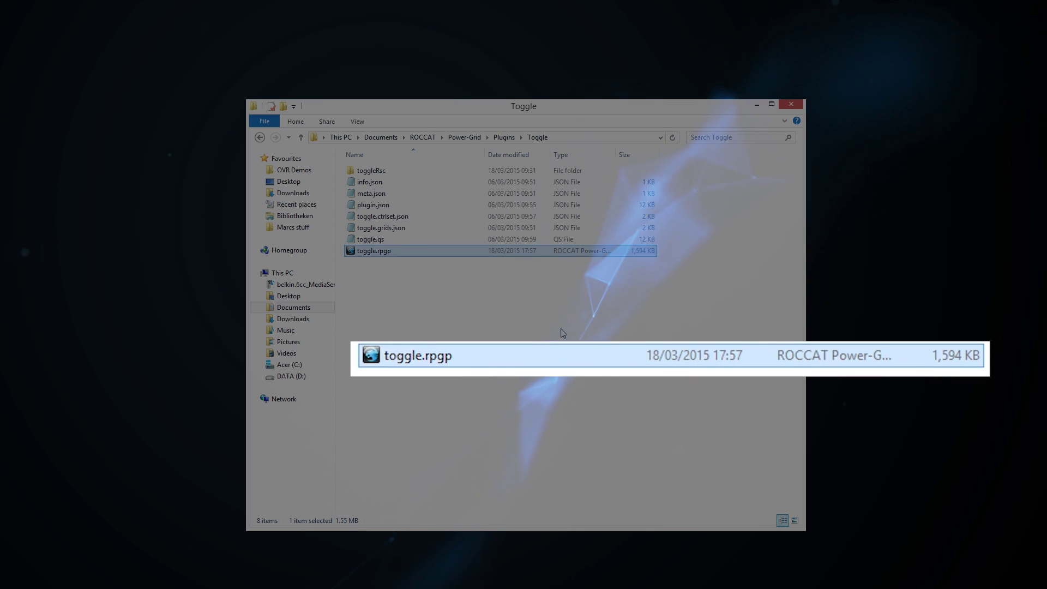
double_click(354, 256)
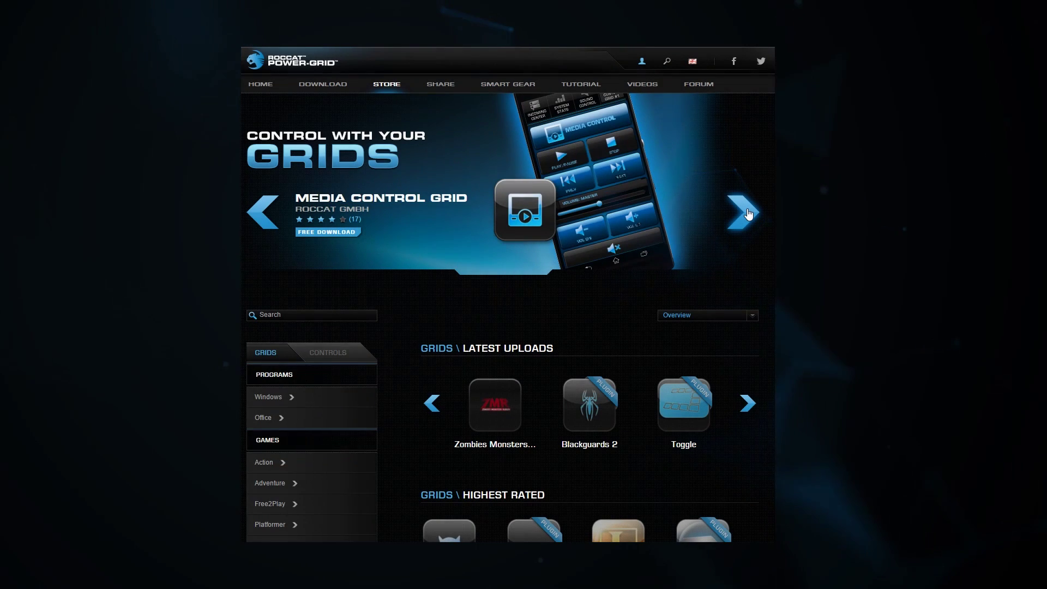
Step: Cycle the featured store banner four times and page through the latest uploads
click(748, 214)
click(748, 214)
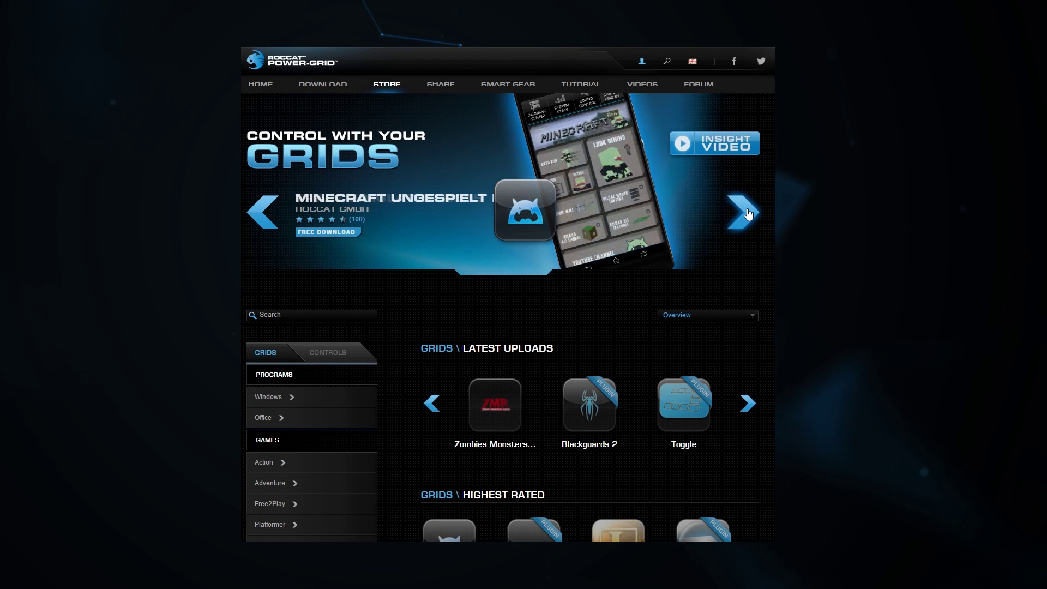
click(749, 214)
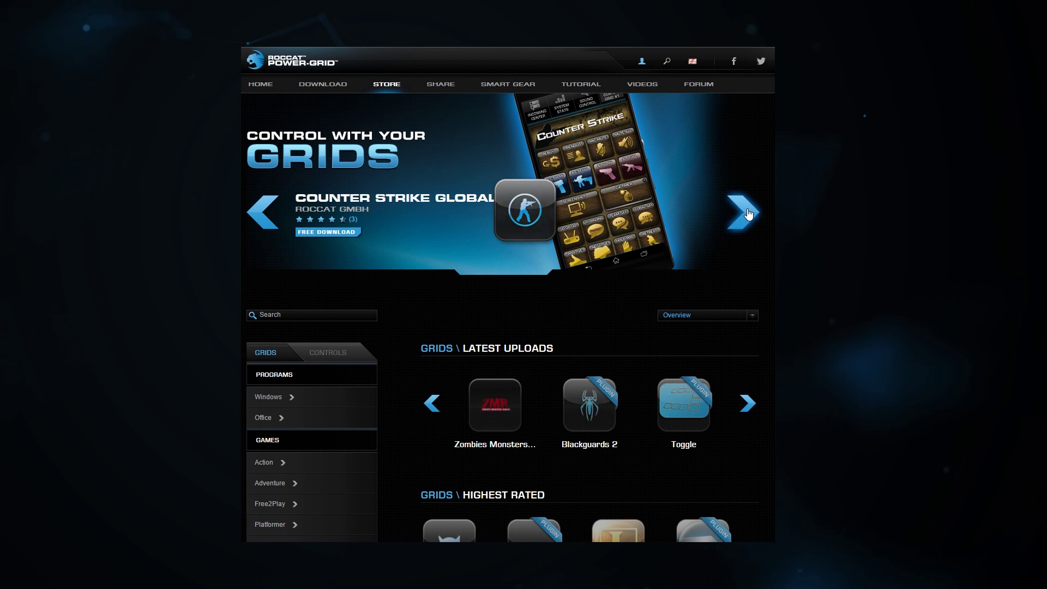
click(749, 214)
scroll(749, 213, down, 3)
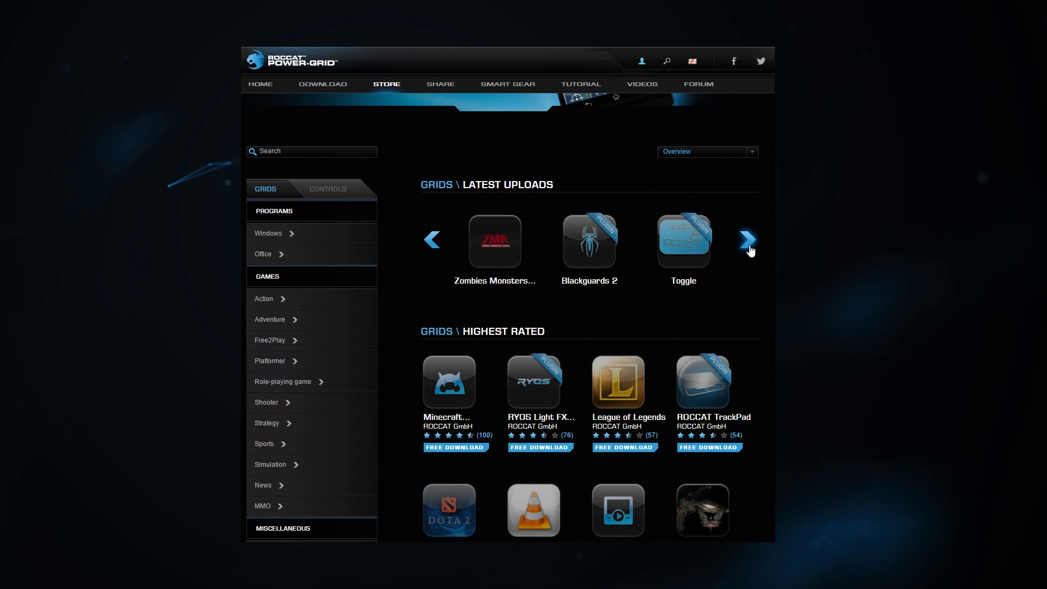
click(749, 247)
click(749, 247)
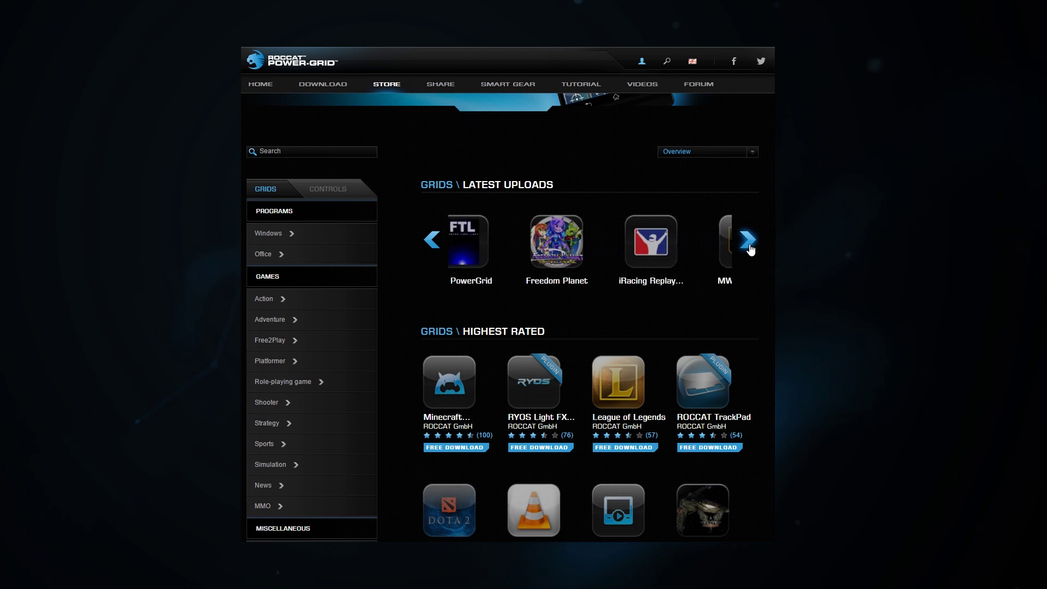
click(436, 247)
Step: View the Elite Dangerous MFD grid's details, then go to the Share page
click(499, 243)
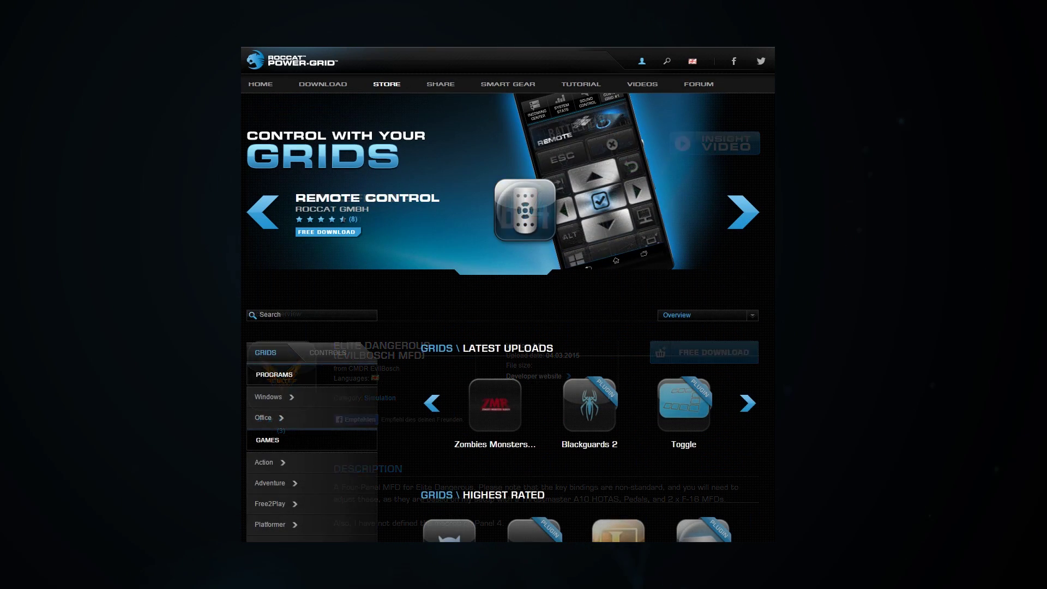
scroll(583, 272, down, 3)
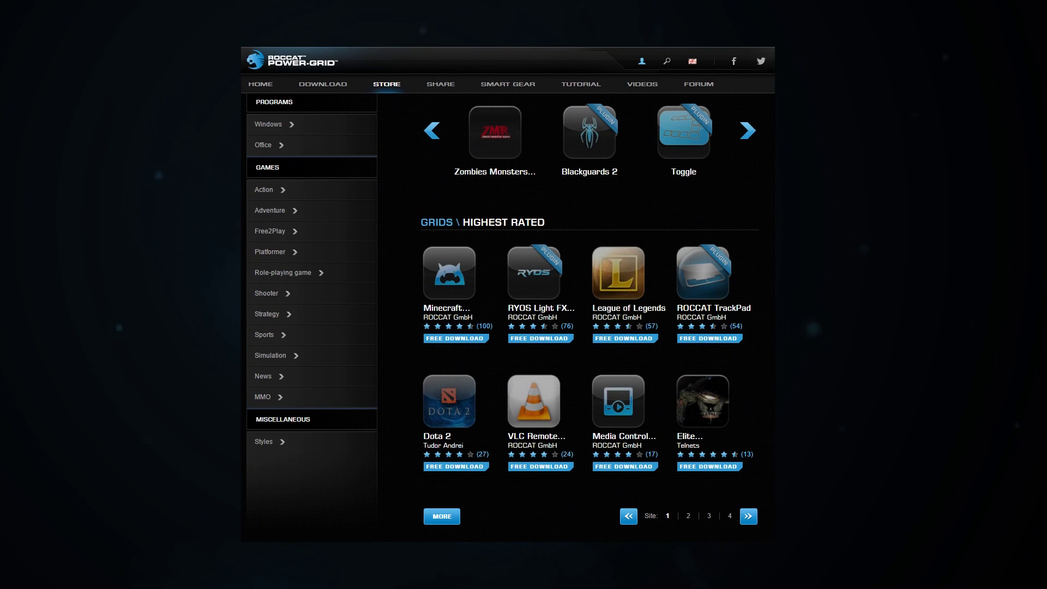
scroll(507, 317, up, 4)
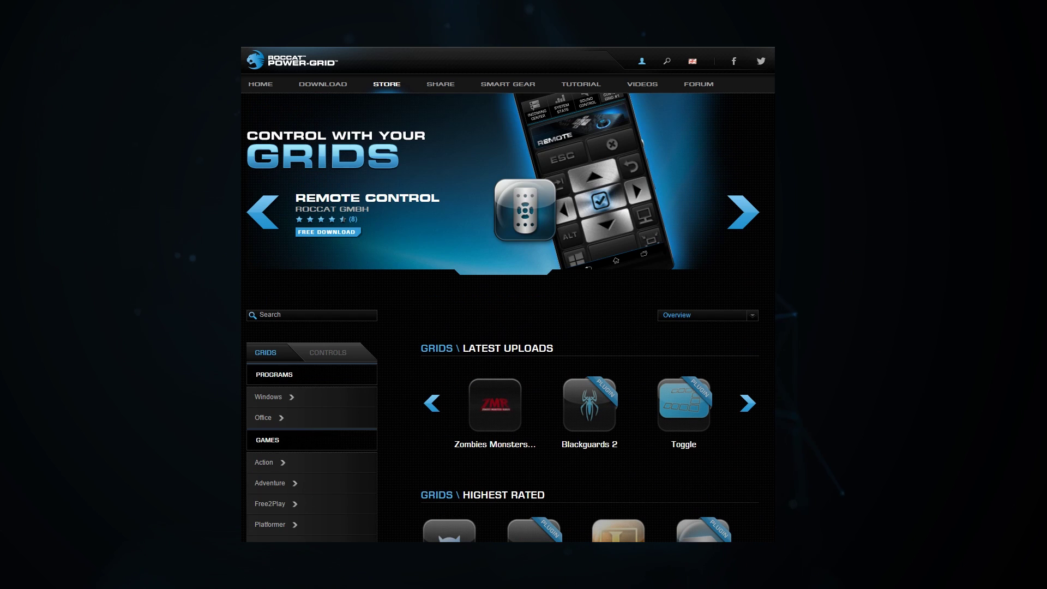
click(440, 84)
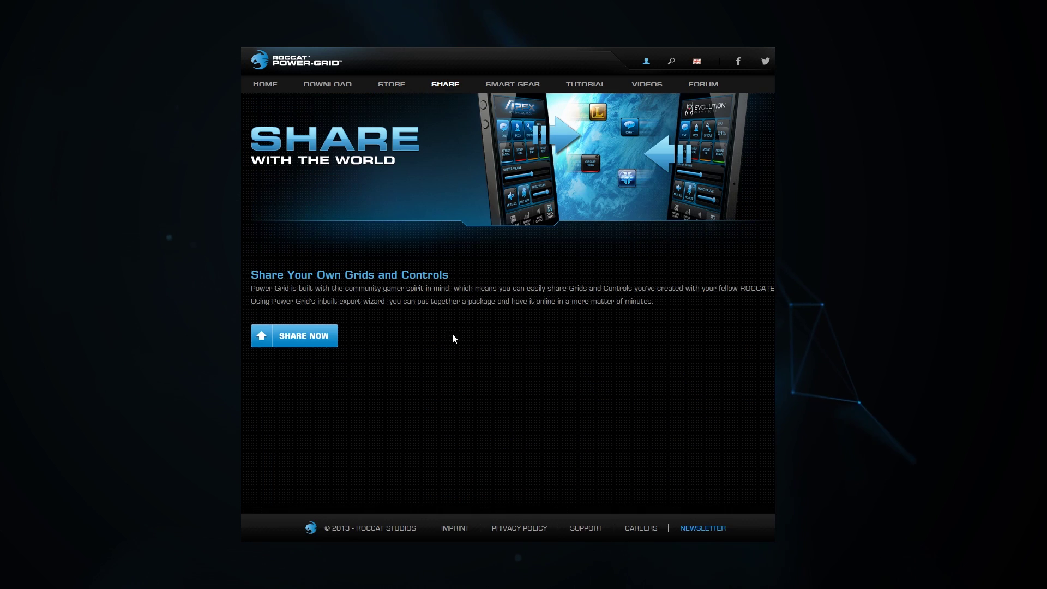
Step: Start a new Share upload and submit toggle.rpgp as a Plugin package
click(318, 347)
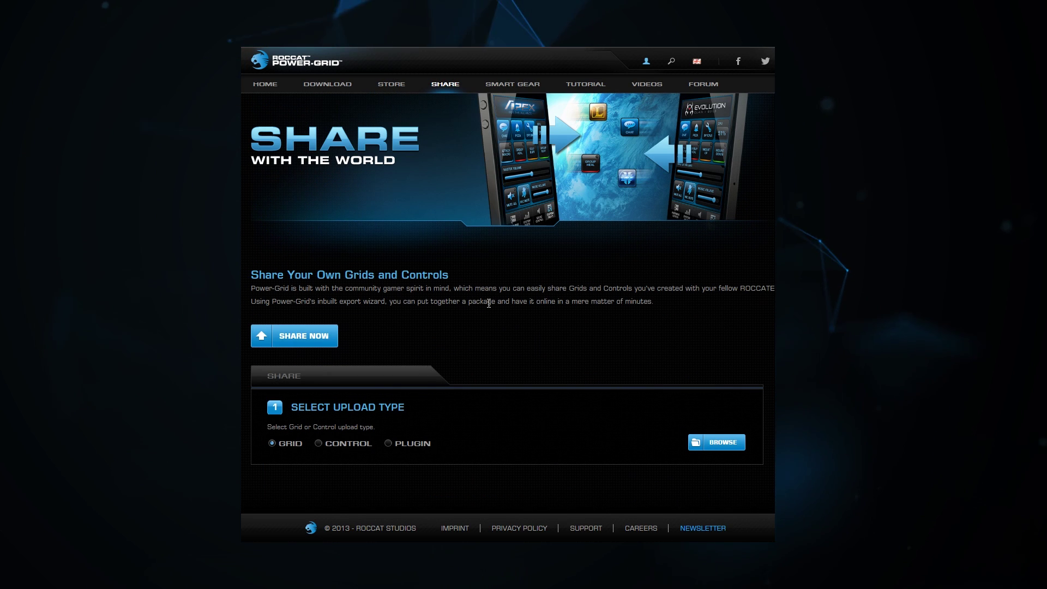
click(717, 443)
click(391, 318)
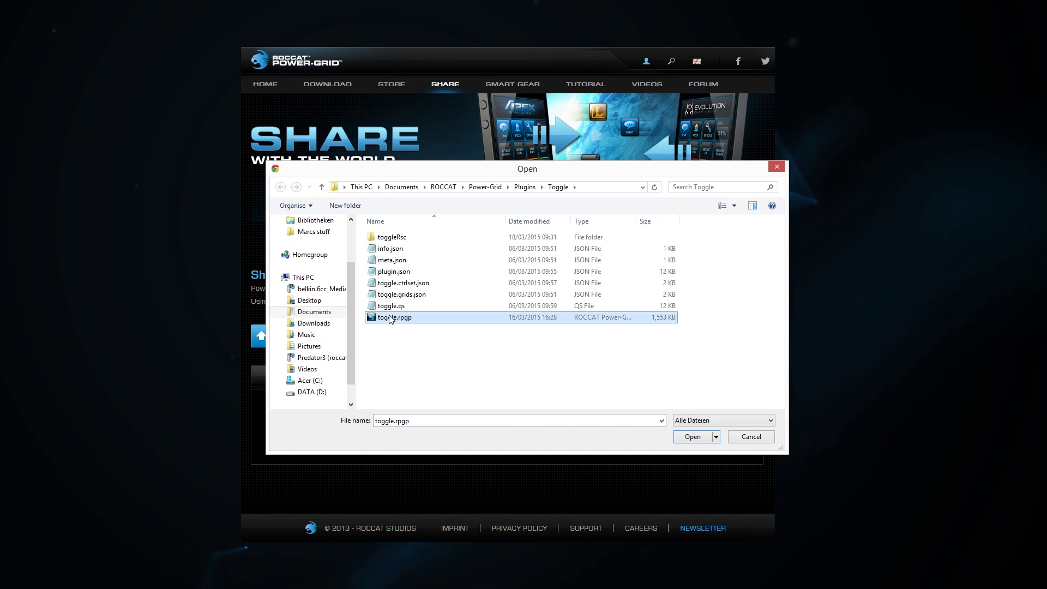
click(689, 437)
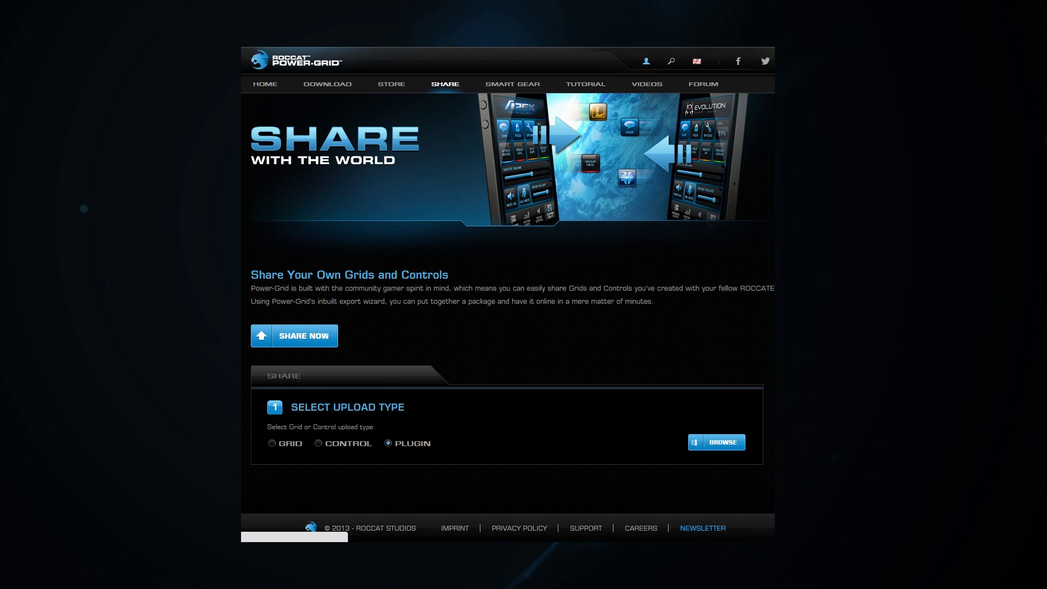
scroll(507, 328, down, 4)
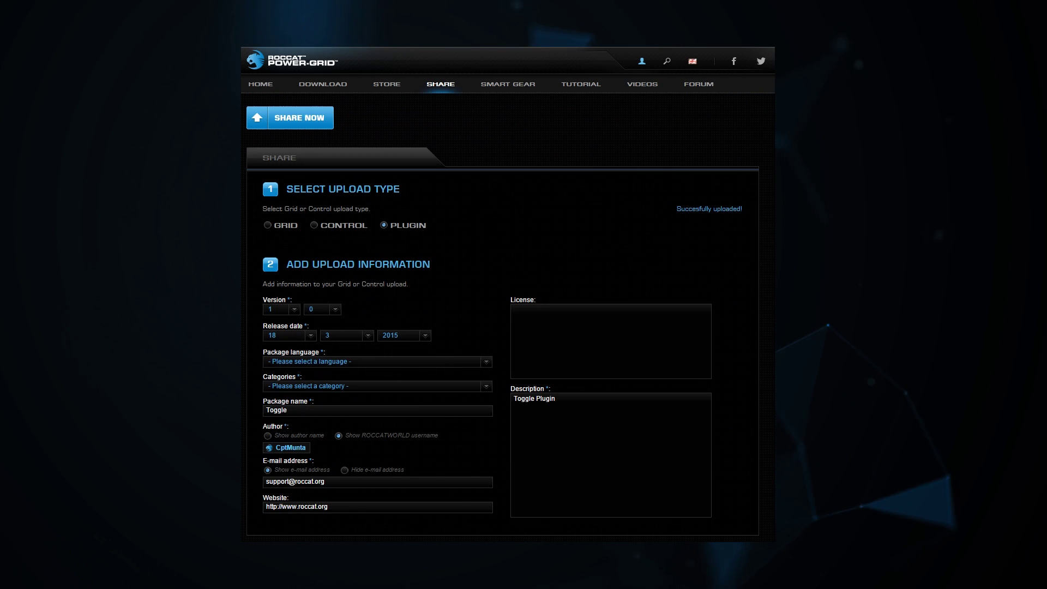
Step: Set package language English, category Styles, show the author name, and browse for a screenshot
scroll(524, 300, down, 1)
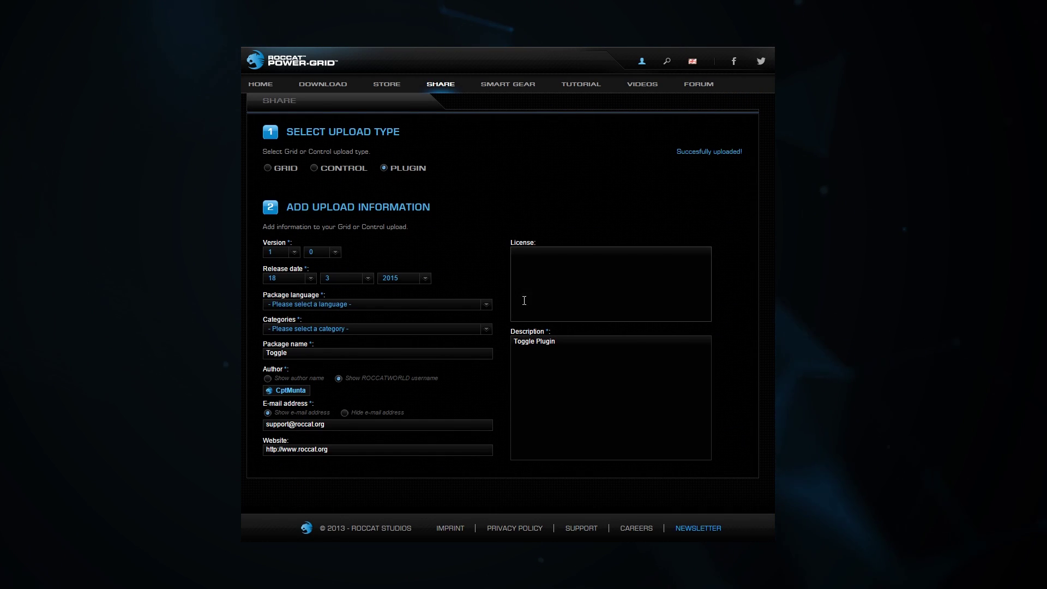
click(483, 308)
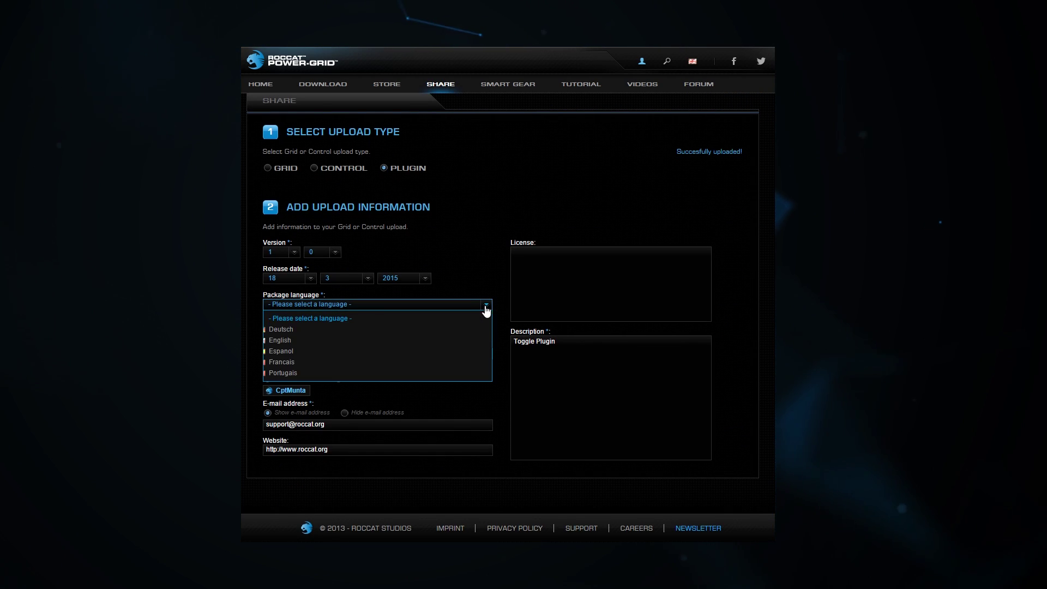
click(427, 340)
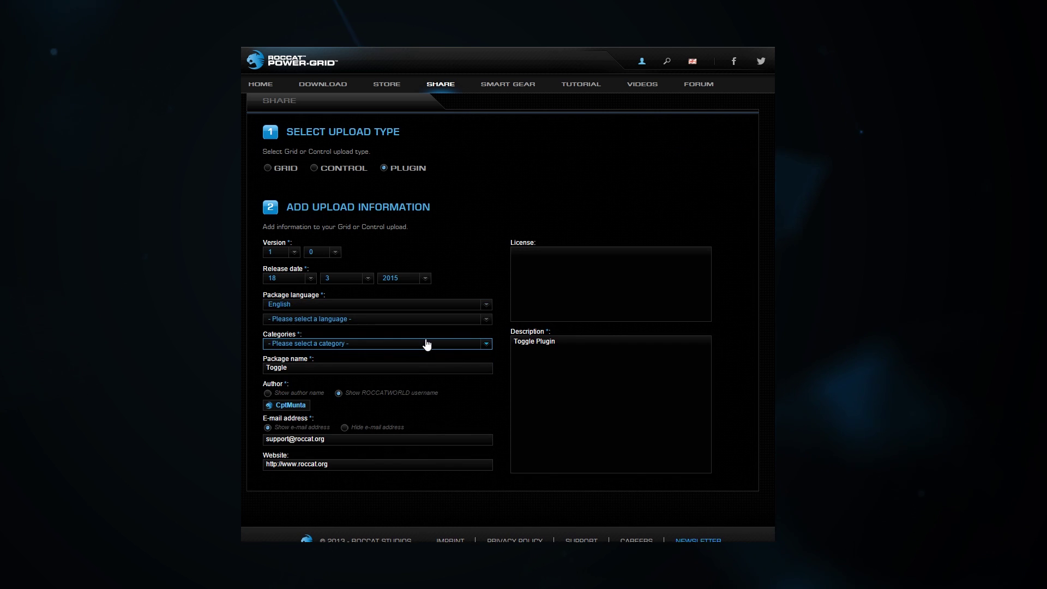
click(485, 345)
scroll(428, 360, down, 5)
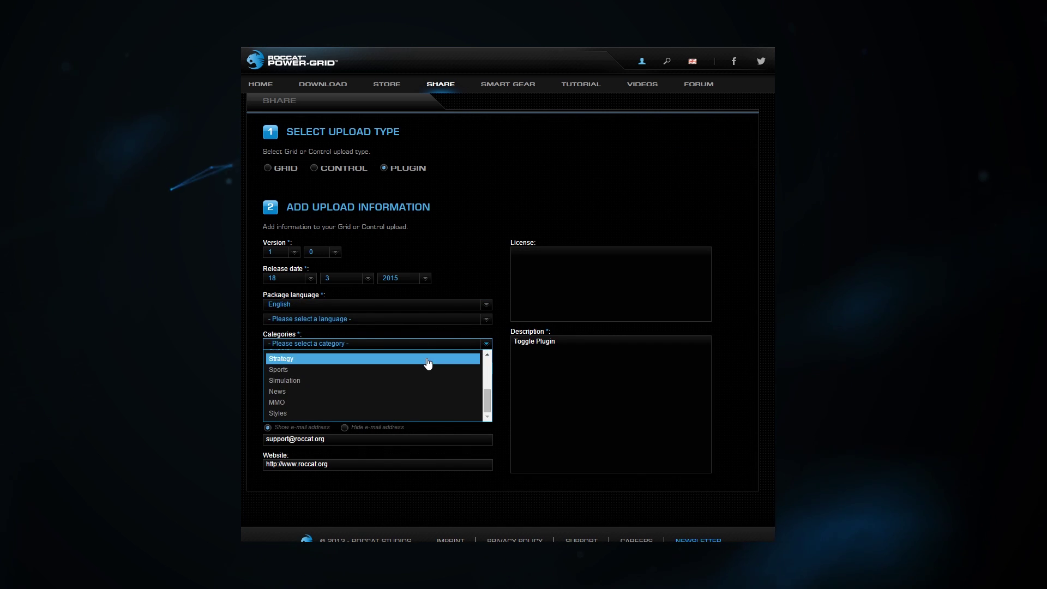
click(326, 401)
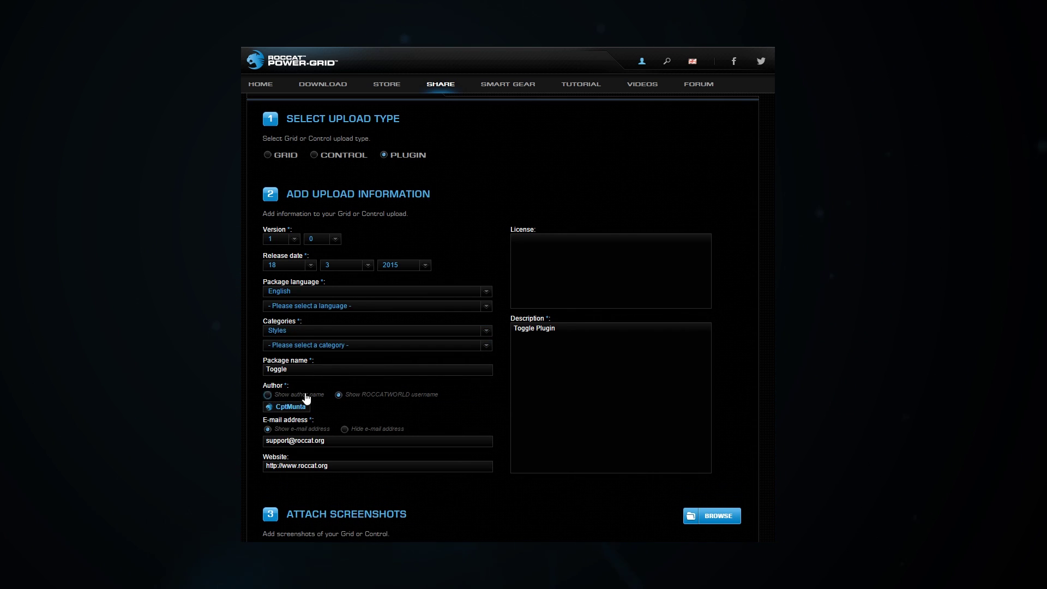
click(268, 395)
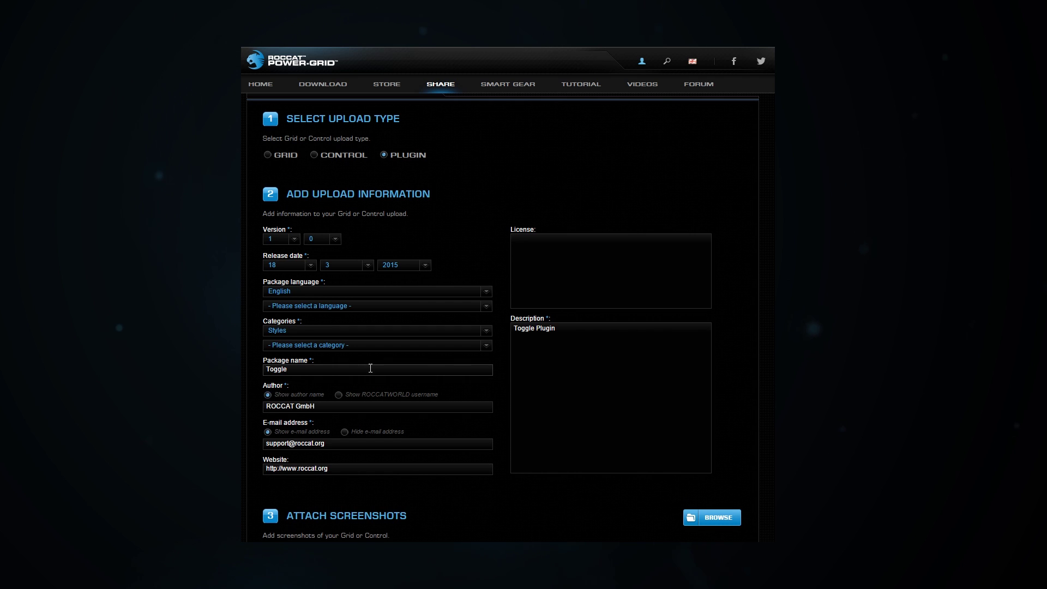
scroll(291, 369, down, 7)
click(711, 152)
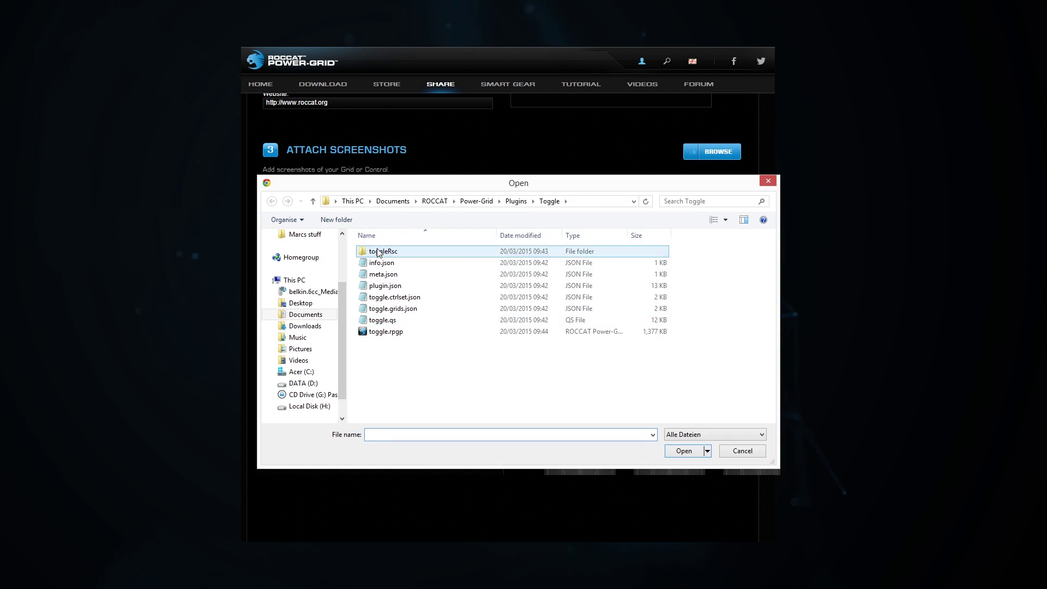
Step: Attach the plugin screenshot from the toggleRsc folder
double_click(379, 252)
scroll(507, 328, down, 3)
click(561, 351)
click(684, 451)
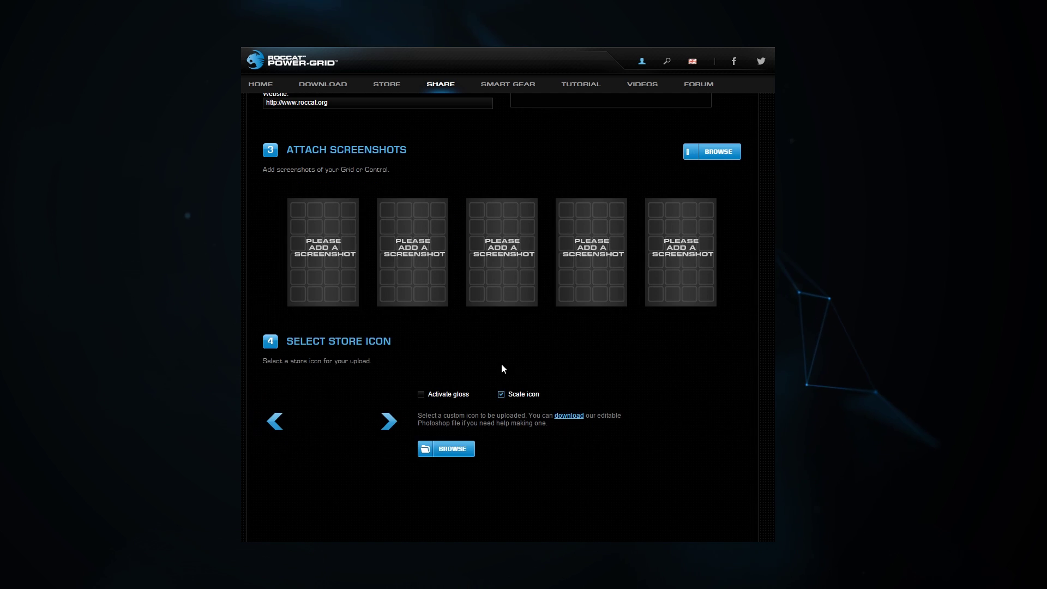
Step: Use Toggleicon 2.png as the store icon with gloss activated
scroll(491, 368, down, 1)
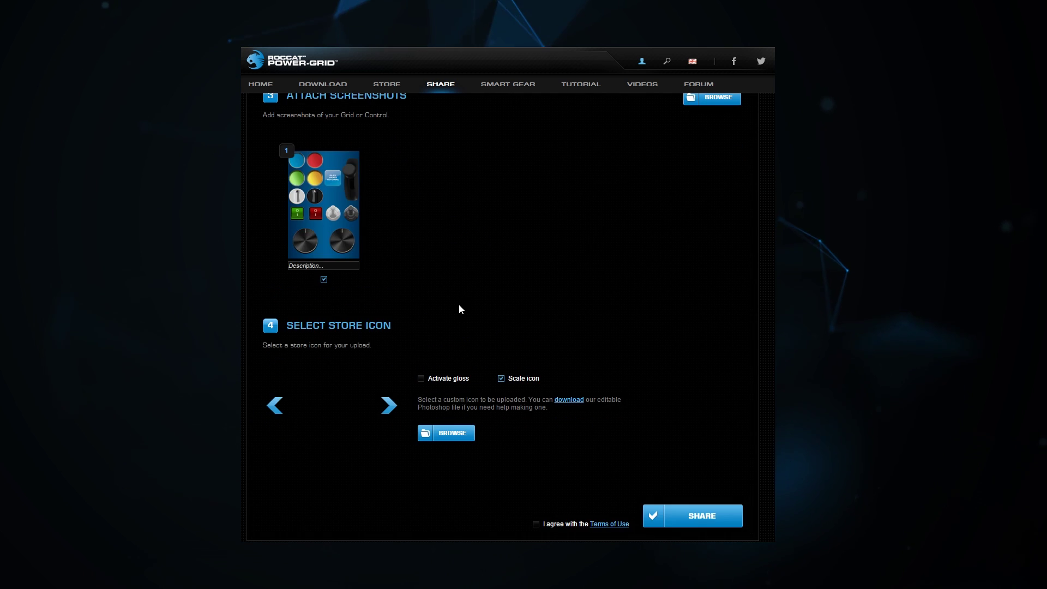
click(446, 433)
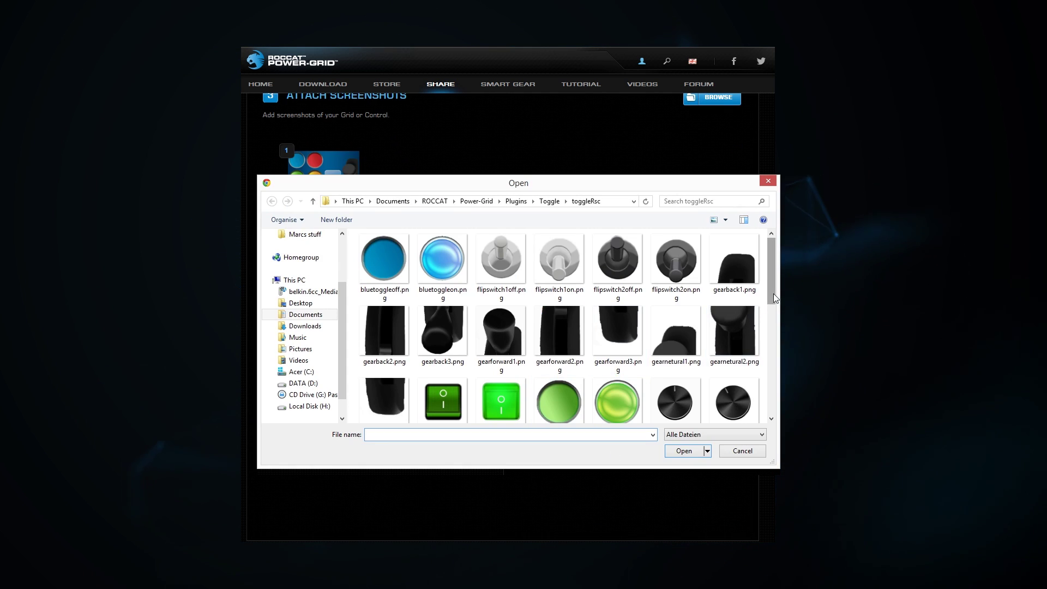
drag(775, 298, 778, 408)
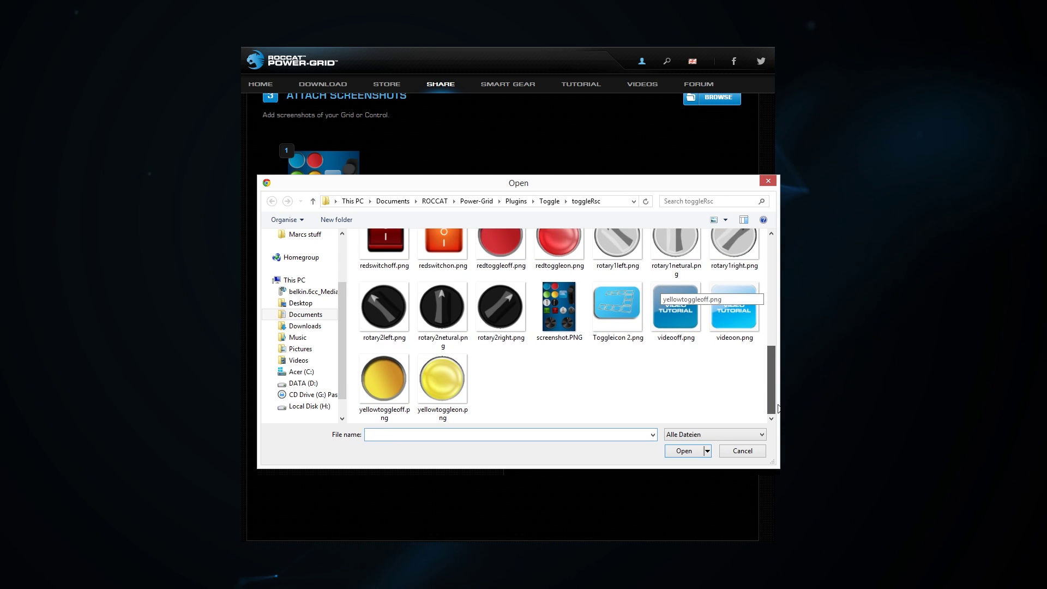
click(617, 308)
click(684, 451)
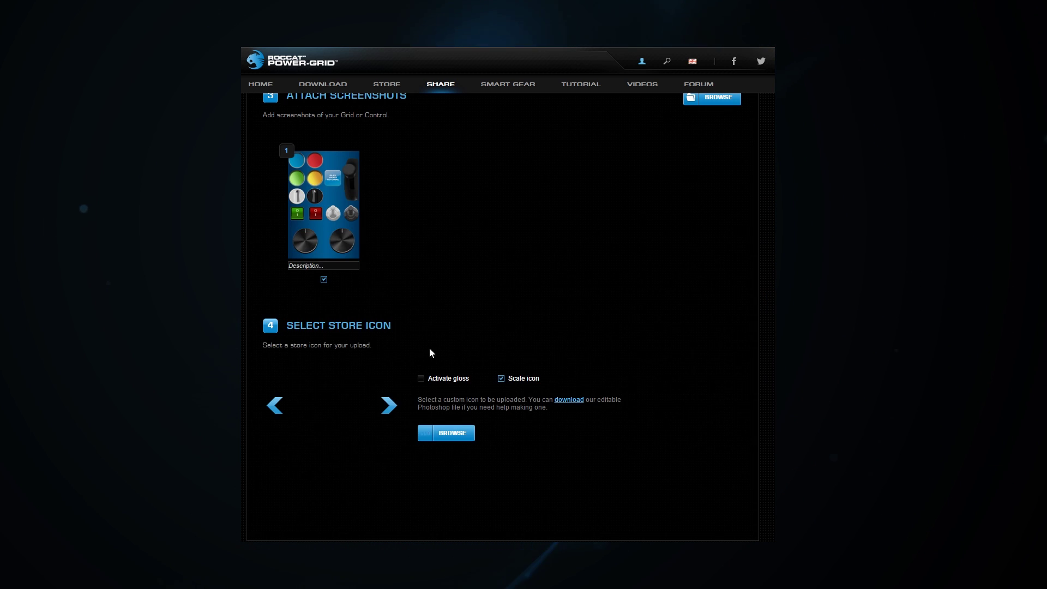
click(421, 378)
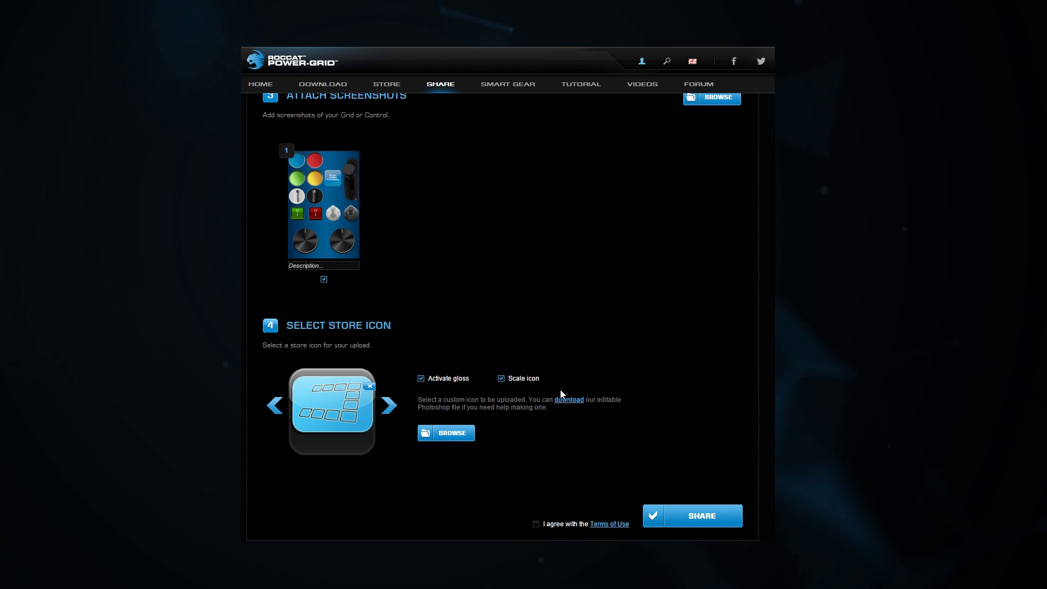
scroll(565, 405, down, 1)
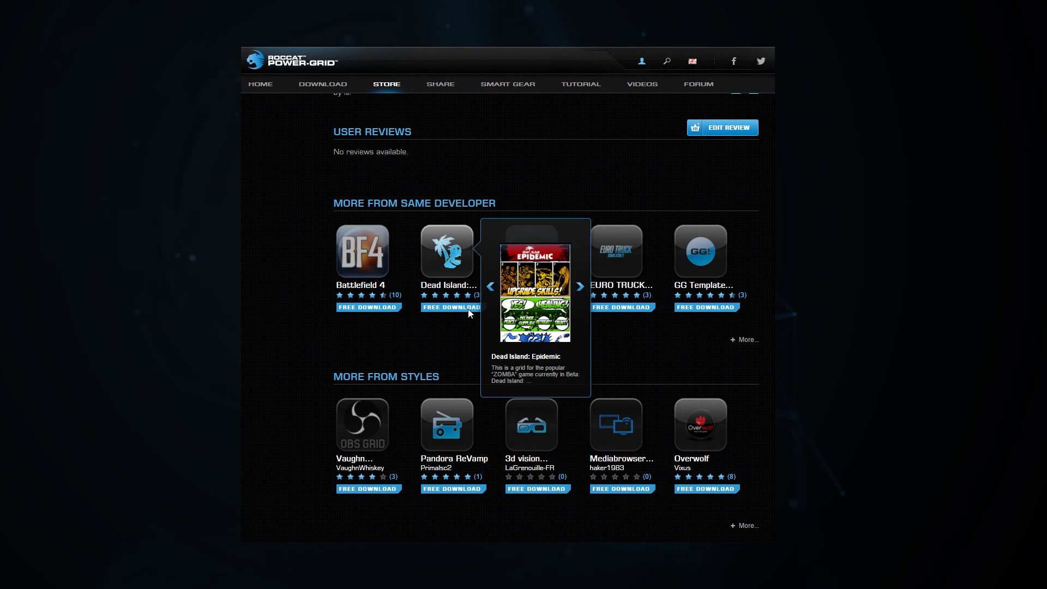
Step: Look over the published Toggle store listing and the developer's other grids
mouse_move(369, 313)
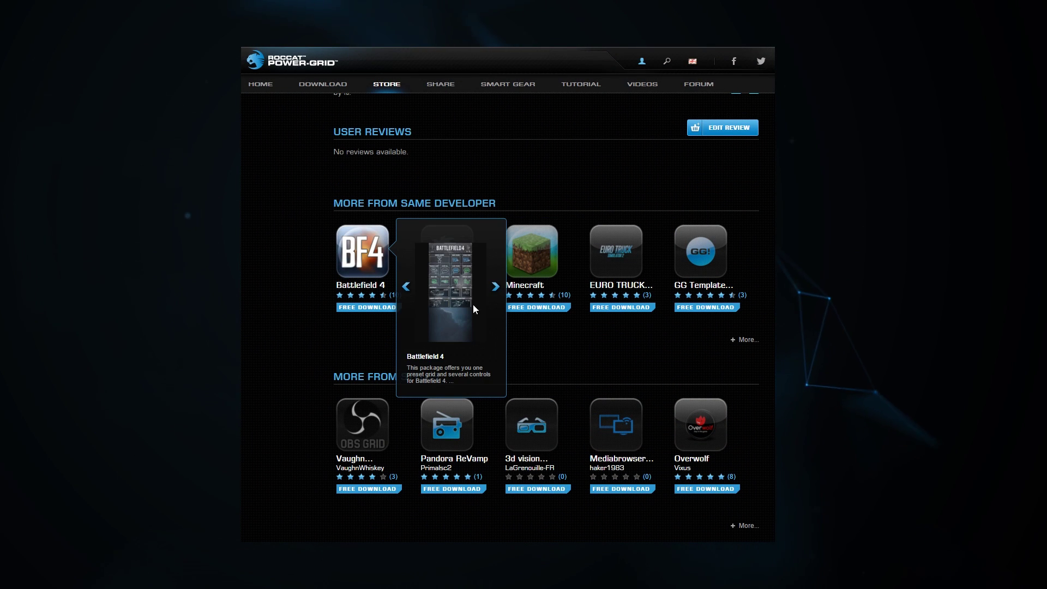